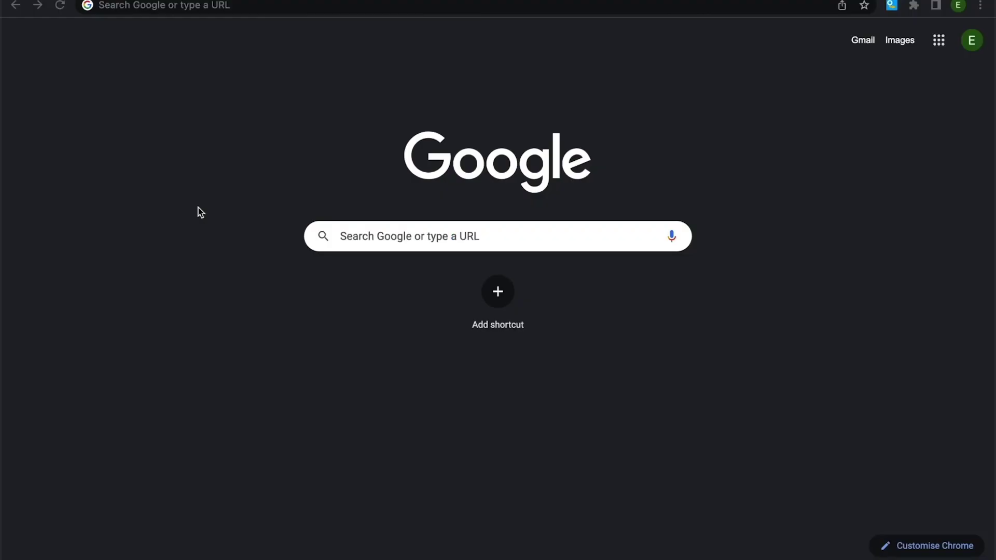
- Locate 'Bitly Invoice Link for Zoho Books' on marketplace.zoho.com and start its installation
{"action": "key", "text": "Return"}
{"action": "type", "text": "marketplace.zoho.com/home"}
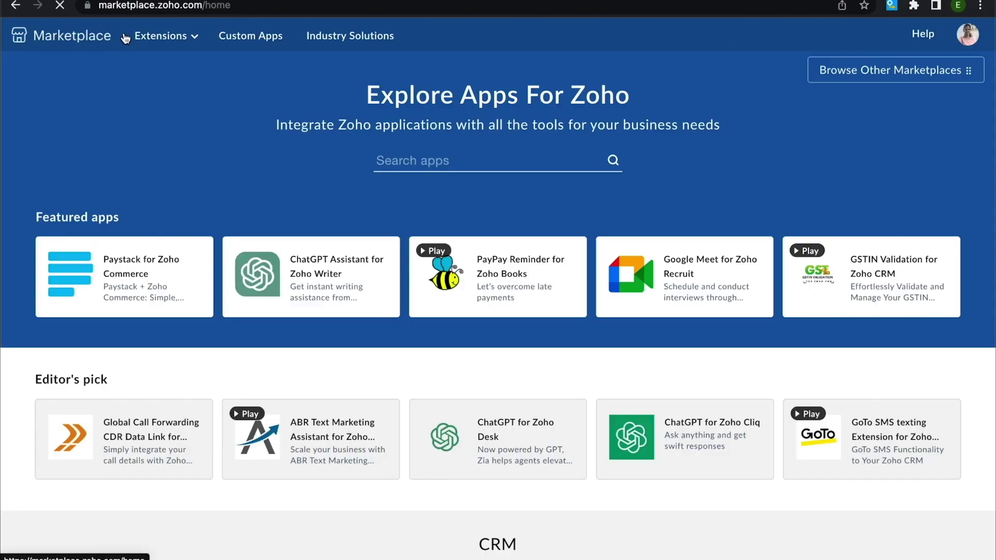
{"action": "left_click", "coordinate": [491, 161]}
{"action": "type", "text": "Bitly "}
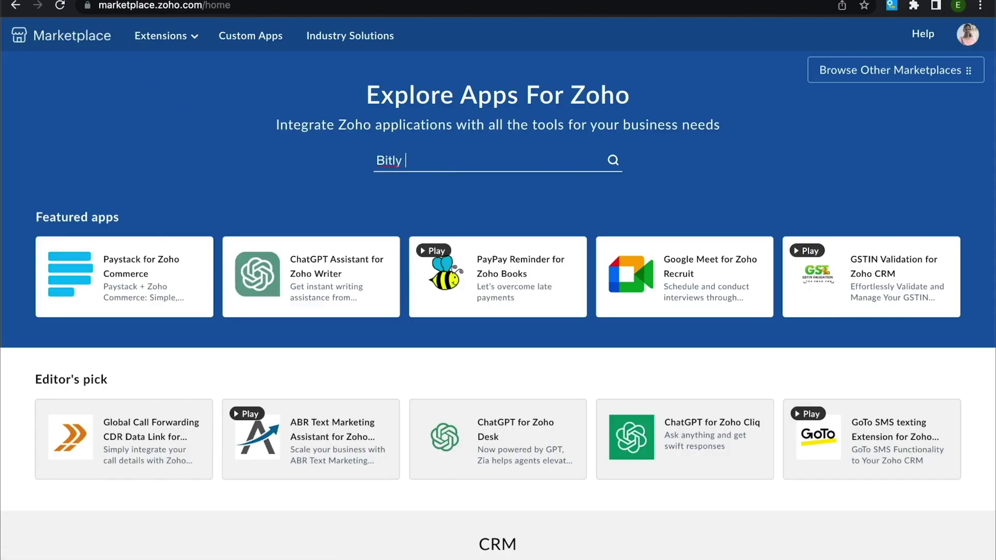
{"action": "type", "text": "Invoice L"}
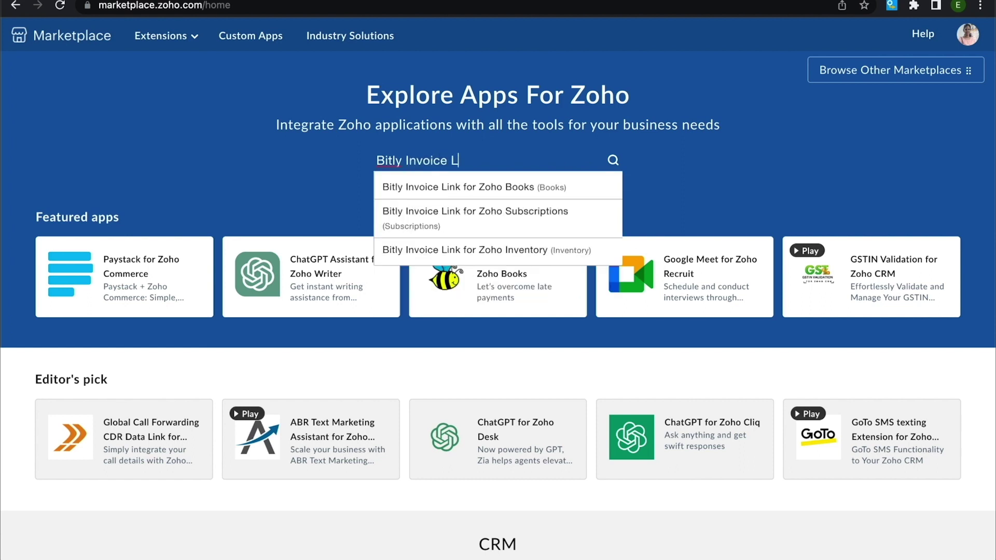
{"action": "type", "text": "ink for Zoho Books"}
{"action": "left_click", "coordinate": [459, 187]}
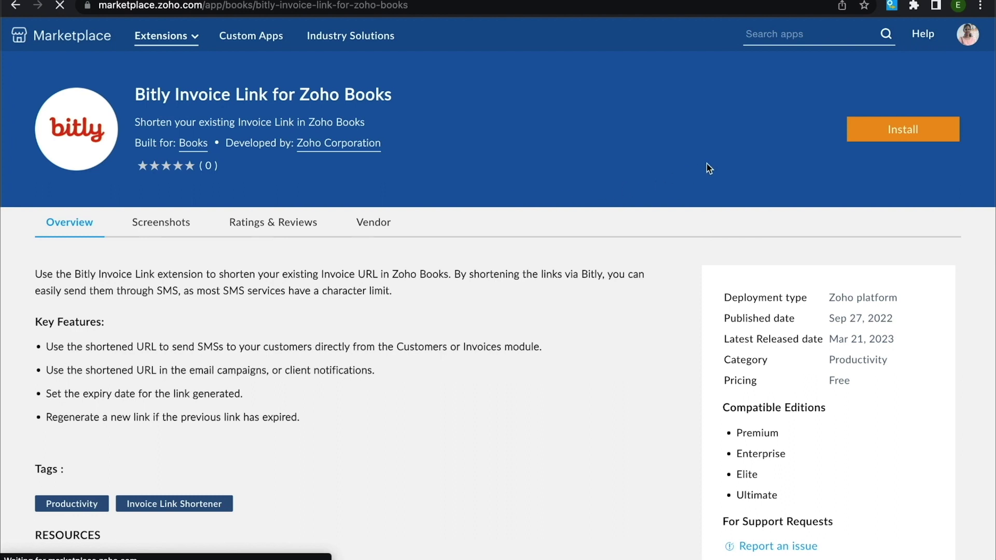
{"action": "left_click", "coordinate": [906, 134]}
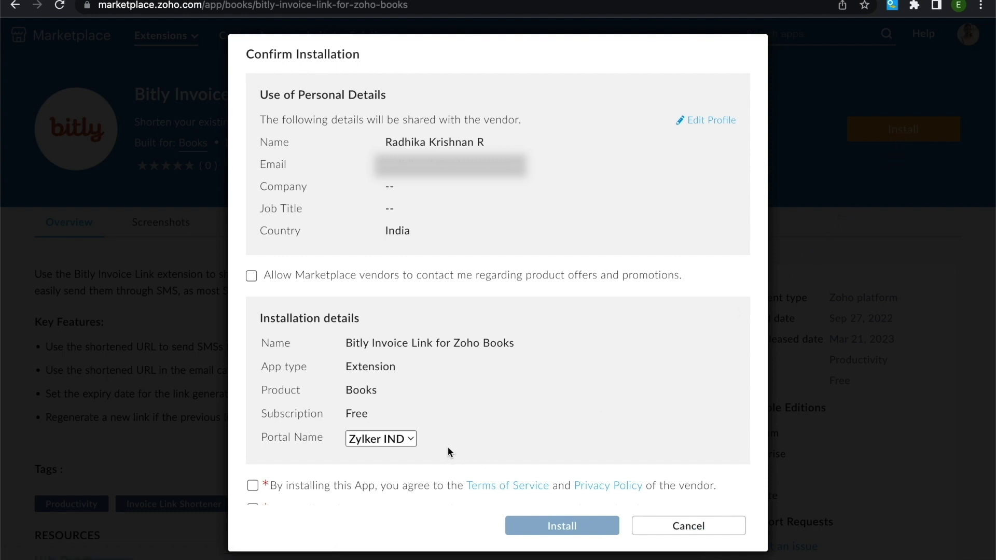
- Keep portal Zylker IND, accept the vendor and Marketplace terms, and confirm installation
{"action": "left_click", "coordinate": [403, 442]}
{"action": "left_click", "coordinate": [404, 443]}
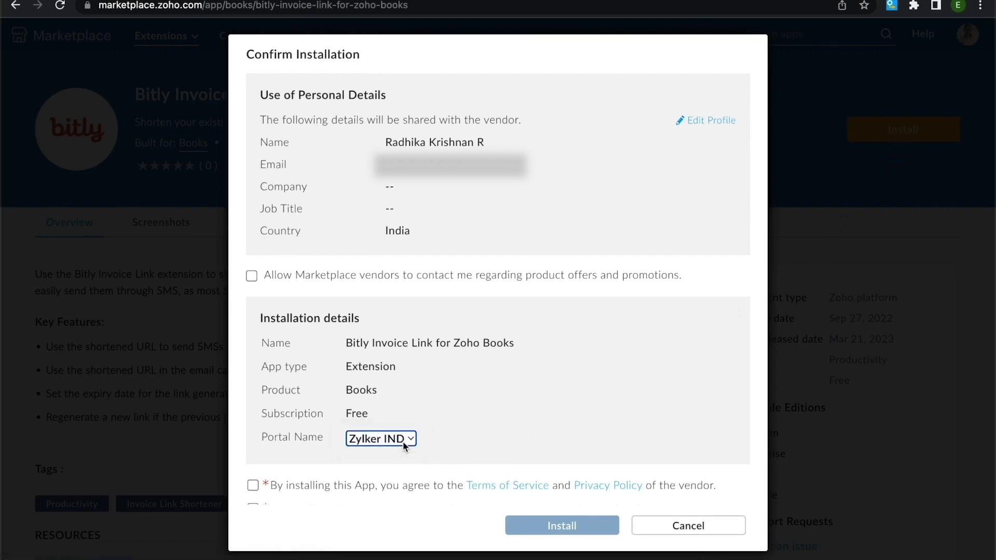
{"action": "scroll", "coordinate": [400, 453], "scroll_direction": "down", "scroll_amount": 1}
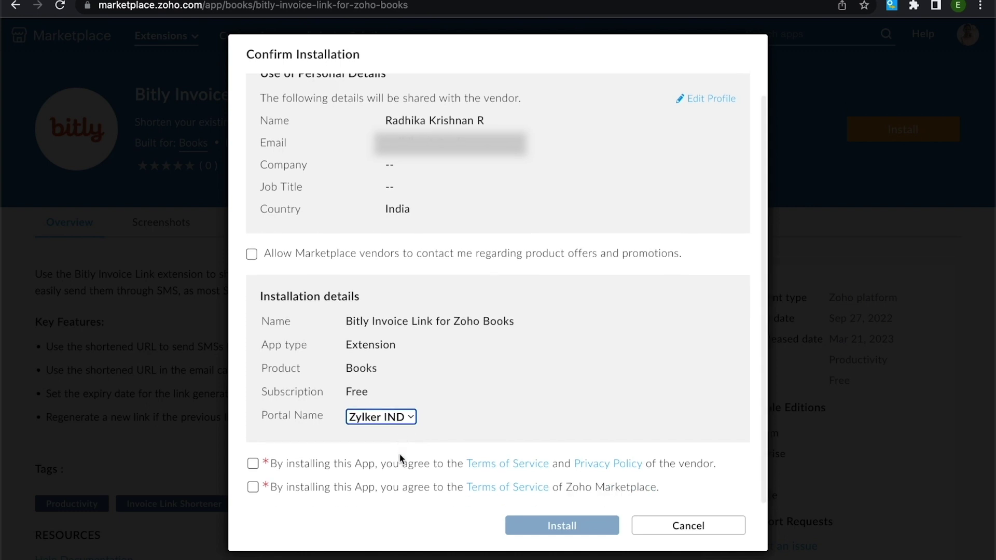
{"action": "left_click", "coordinate": [254, 465]}
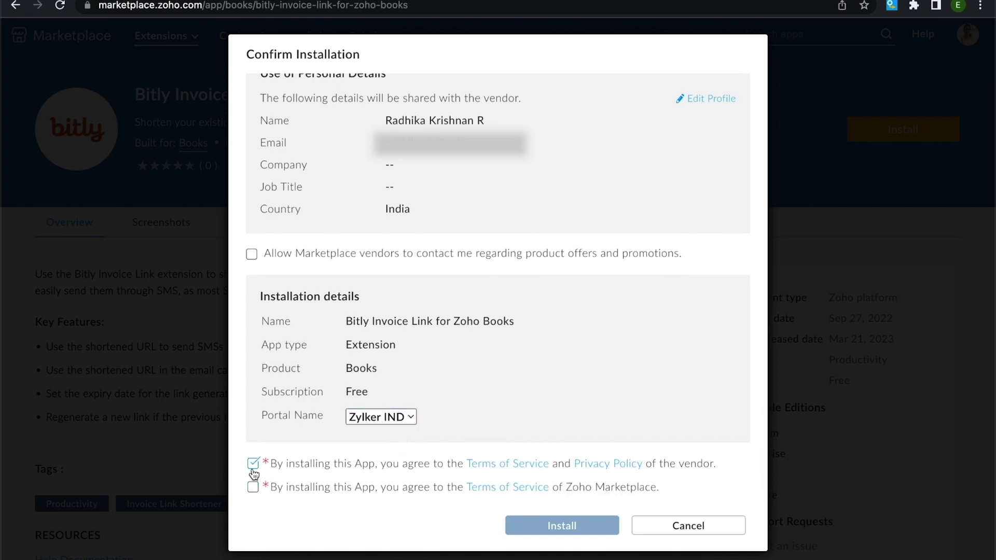
{"action": "left_click", "coordinate": [253, 488]}
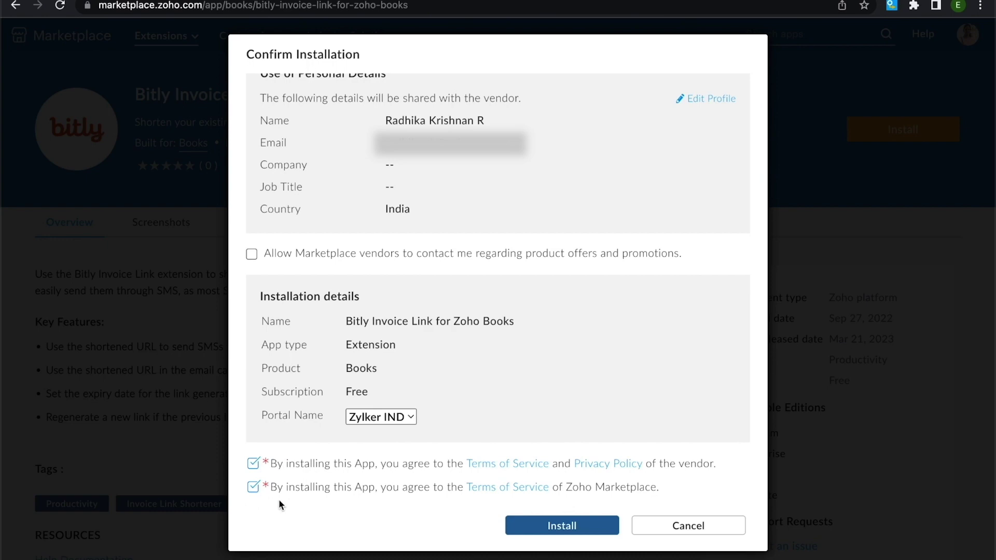
{"action": "left_click", "coordinate": [524, 525]}
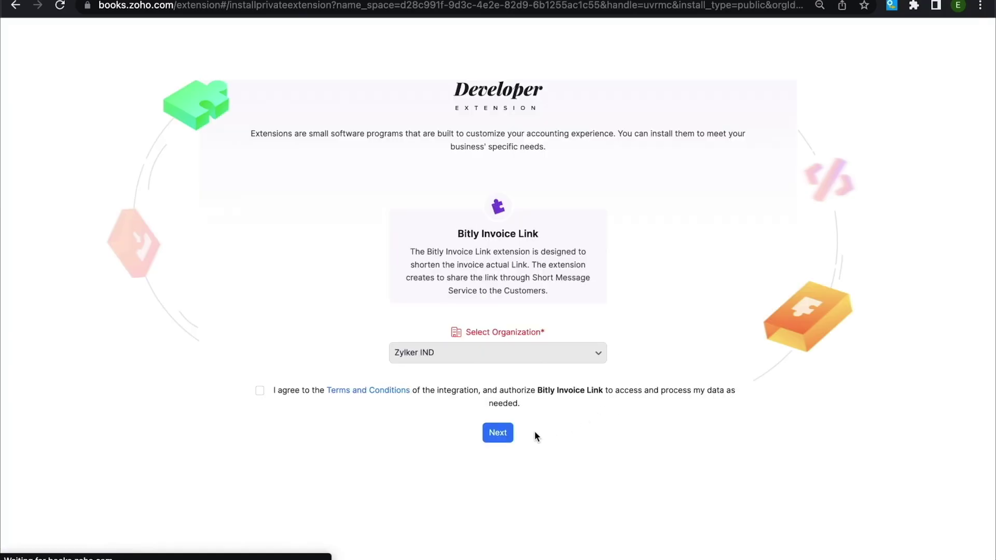
- Accept the extension's Terms and Conditions for Zylker IND and proceed to connections
{"action": "left_click", "coordinate": [260, 390]}
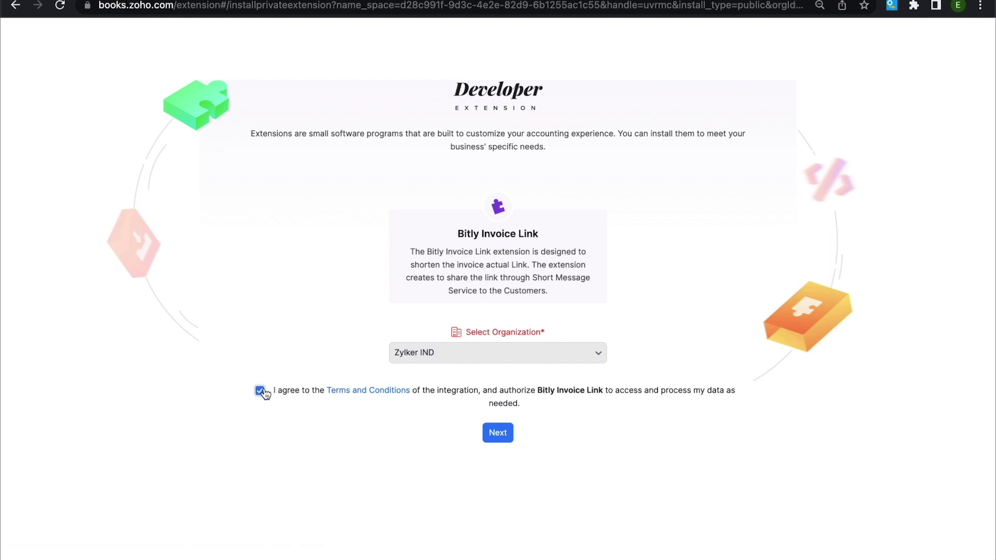
{"action": "left_click", "coordinate": [497, 433]}
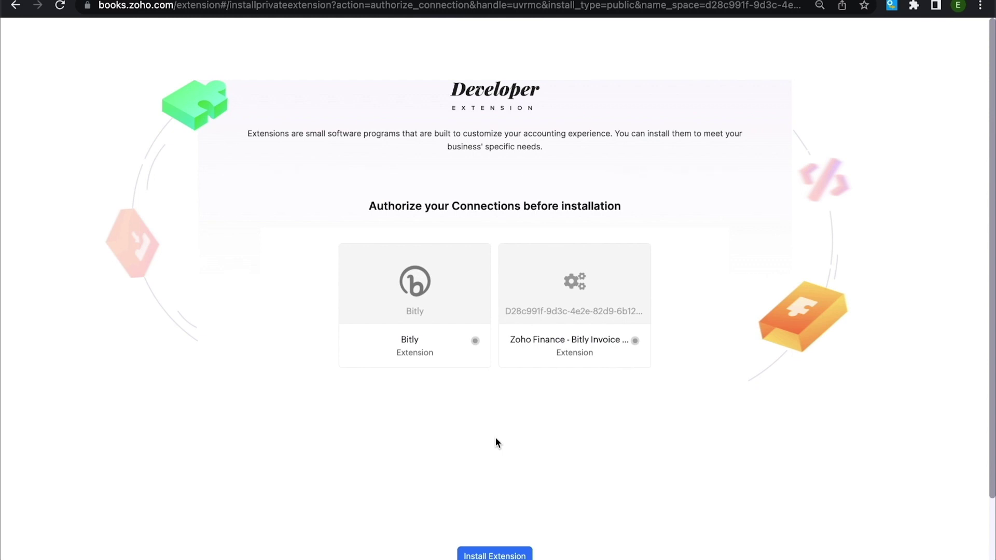
{"action": "mouse_move", "coordinate": [575, 305]}
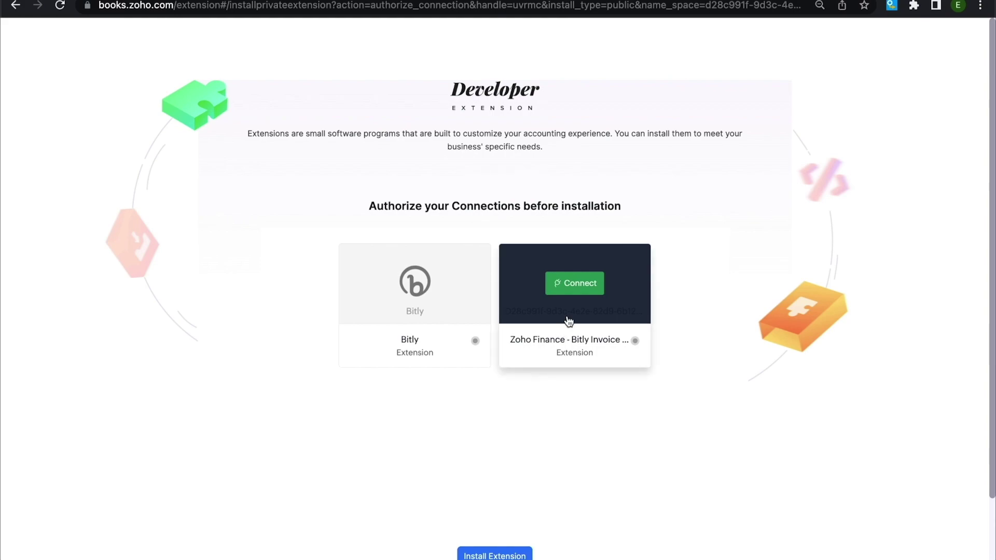
- Authorize the Zoho Finance connection, accepting access to Books, Inventory, Invoice and Subscriptions data
{"action": "left_click", "coordinate": [579, 288]}
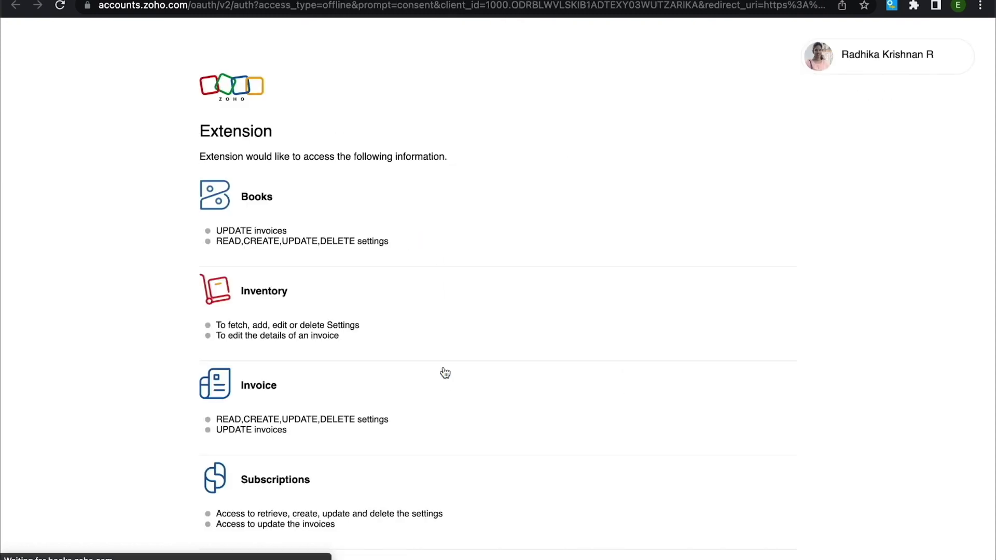
{"action": "scroll", "coordinate": [446, 374], "scroll_direction": "down", "scroll_amount": 1}
{"action": "scroll", "coordinate": [446, 373], "scroll_direction": "down", "scroll_amount": 1}
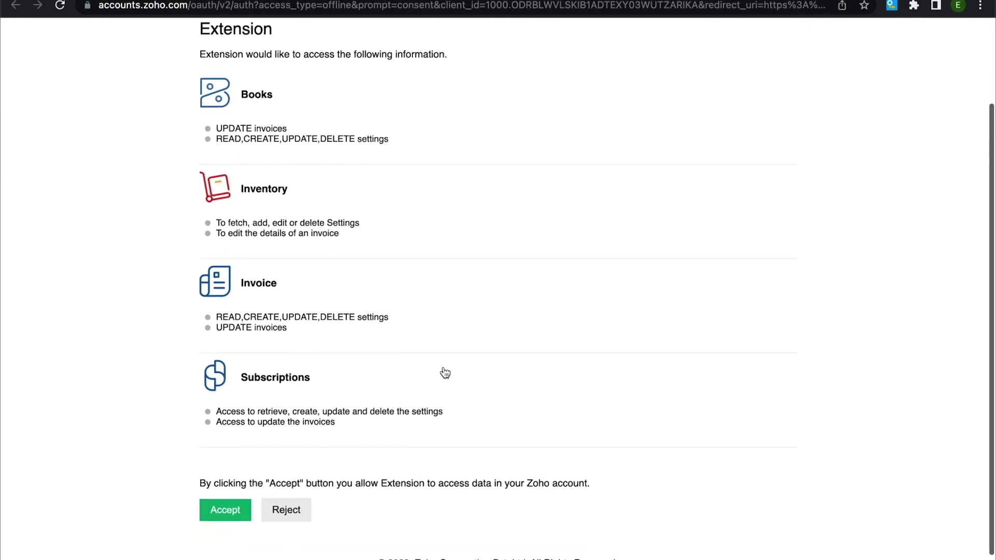
{"action": "scroll", "coordinate": [445, 375], "scroll_direction": "down", "scroll_amount": 1}
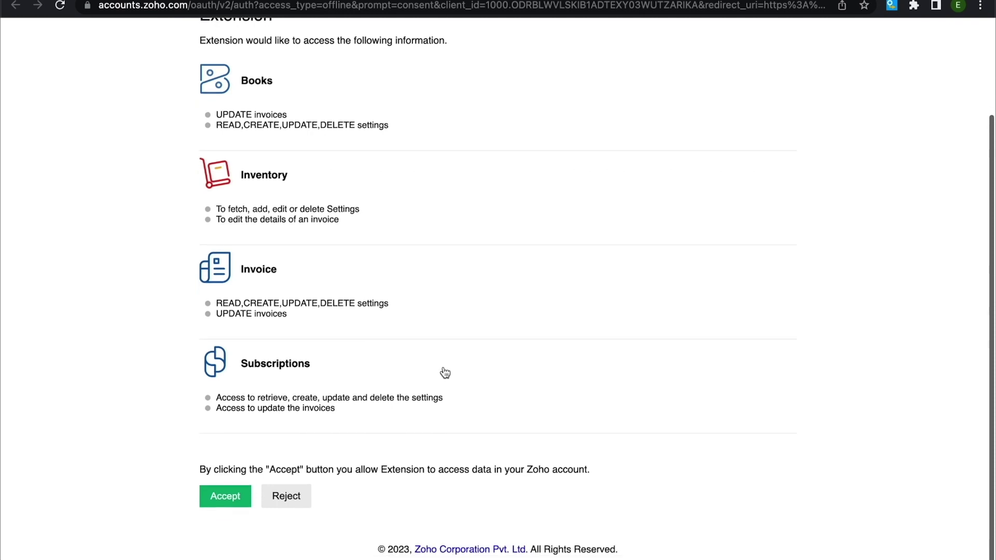
{"action": "left_click", "coordinate": [244, 499]}
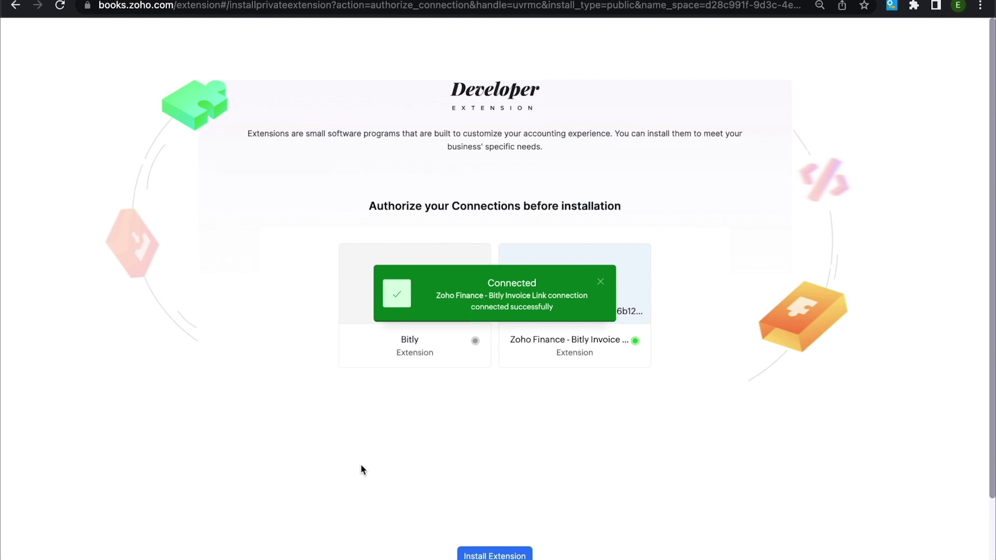
{"action": "mouse_move", "coordinate": [415, 305]}
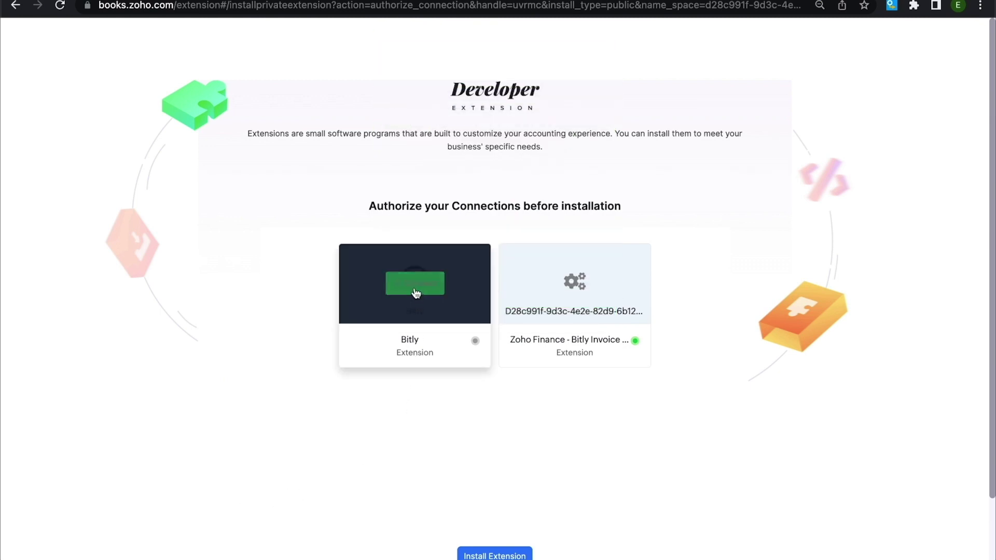
- Connect the Bitly account through Zoho Flow and allow its access so Bitly shows as authorized
{"action": "left_click", "coordinate": [415, 292]}
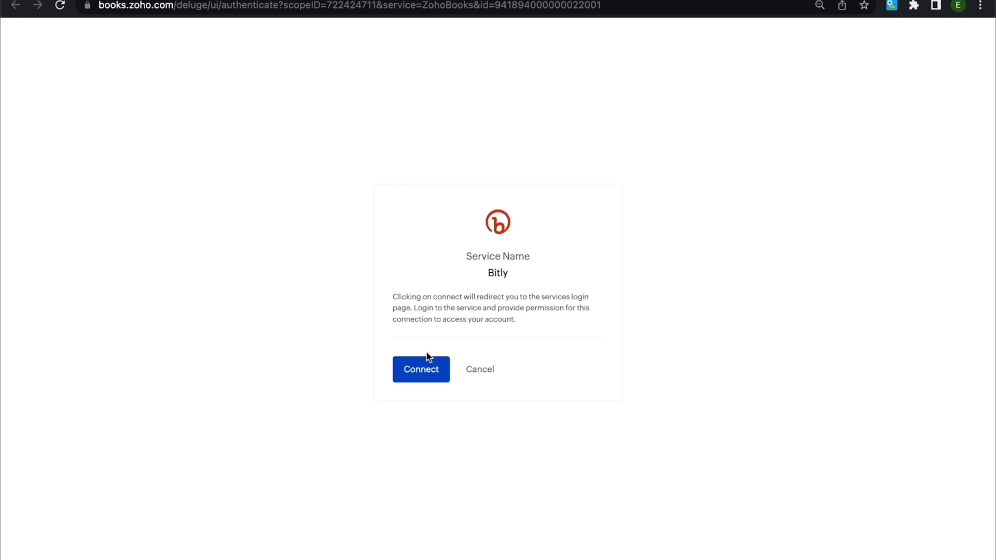
{"action": "left_click", "coordinate": [431, 370]}
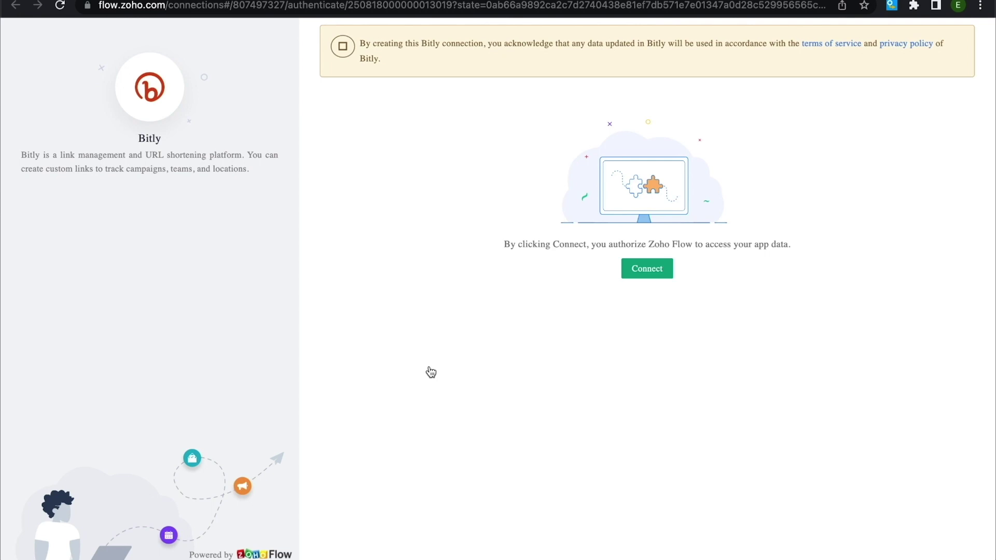
{"action": "left_click", "coordinate": [648, 271]}
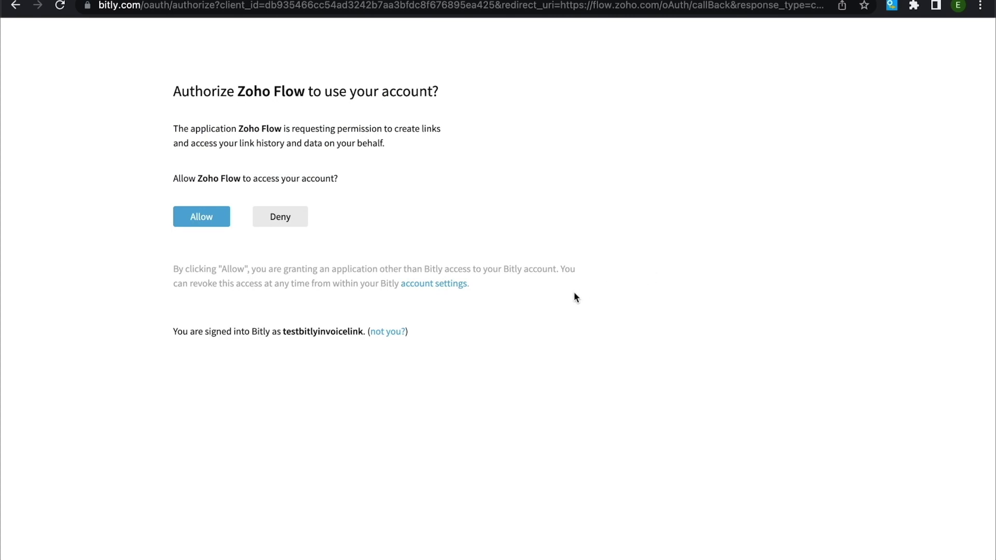
{"action": "left_click", "coordinate": [202, 225]}
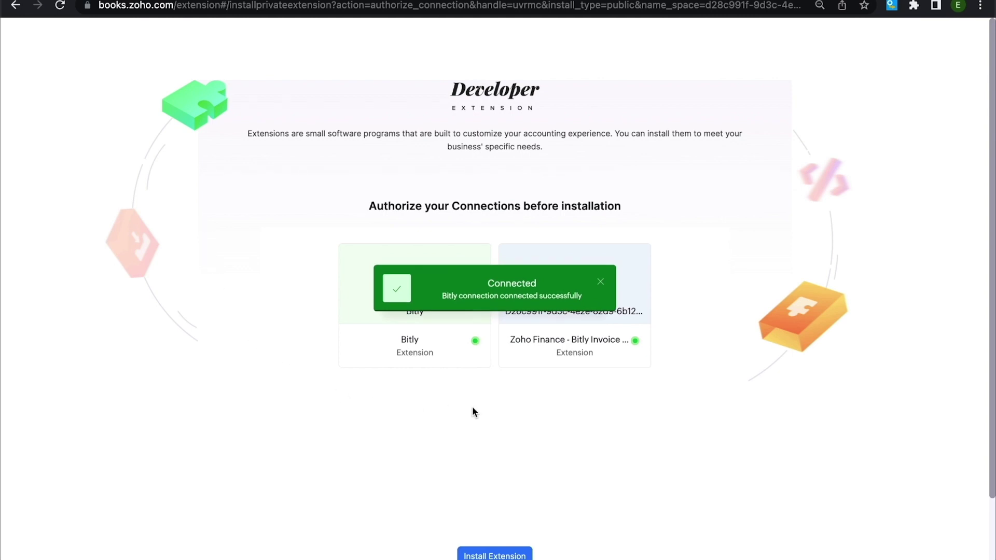
{"action": "scroll", "coordinate": [472, 411], "scroll_direction": "down", "scroll_amount": 2}
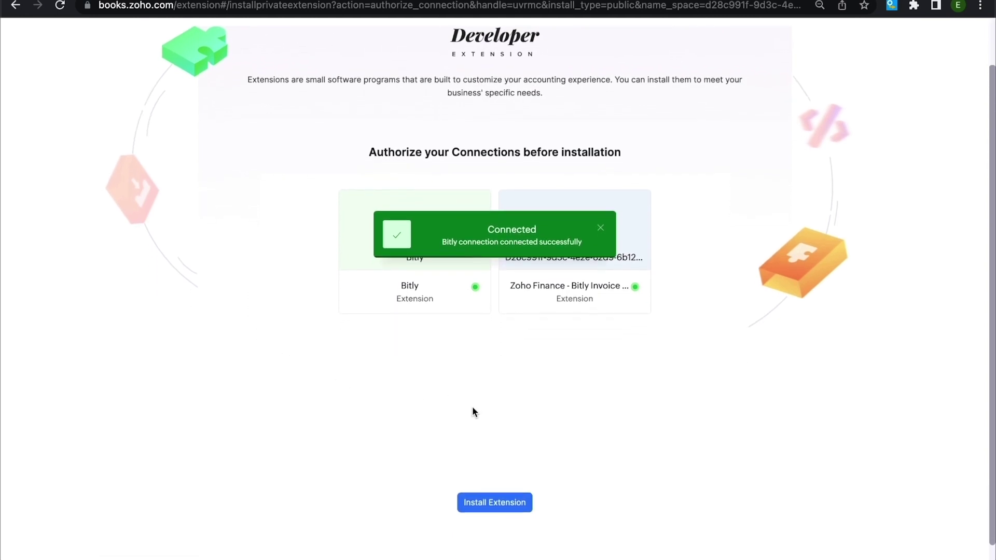
- Install the extension so Bitly Invoice Link is listed, then return to the invoices list
{"action": "left_click", "coordinate": [492, 504]}
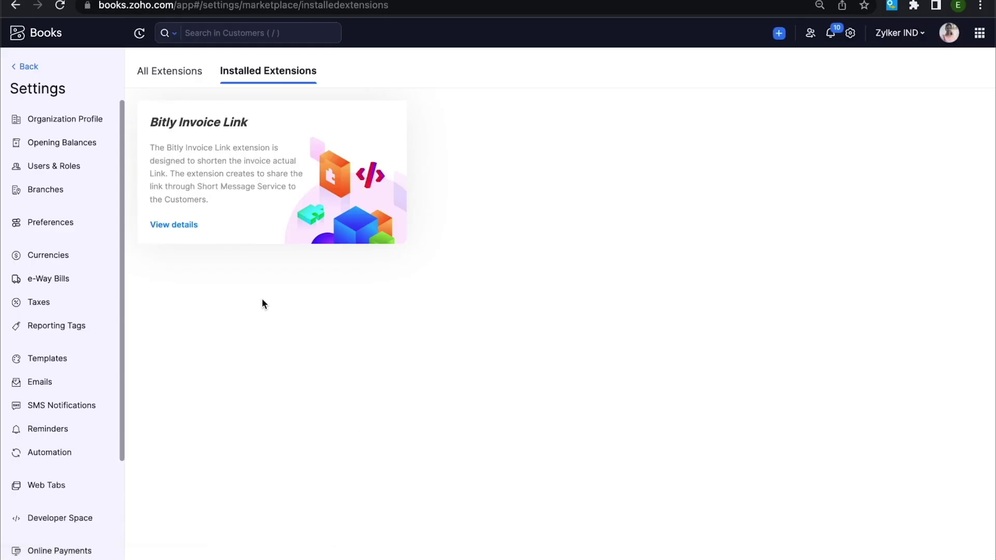
{"action": "left_click", "coordinate": [28, 66]}
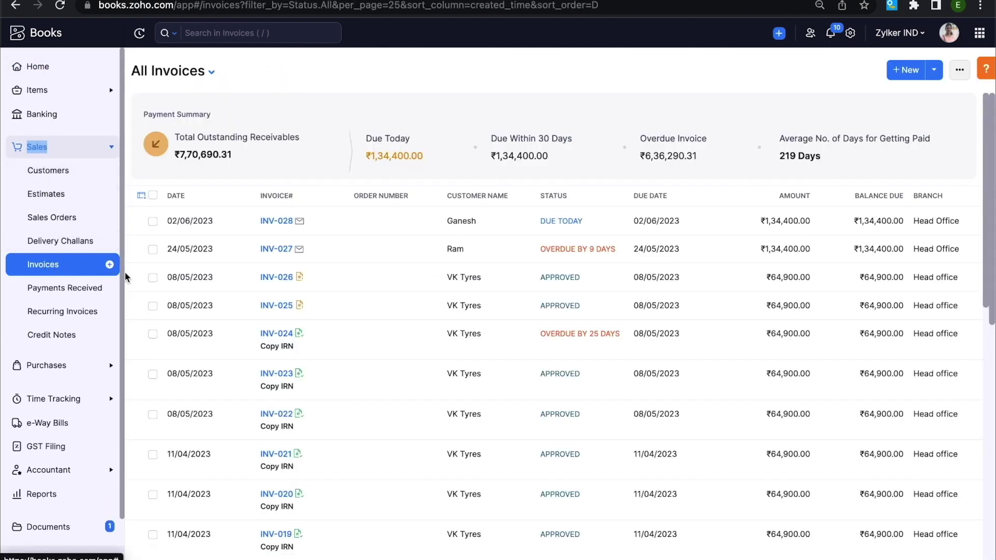
- Open invoice INV-028 and bring up its Bitly Invoice Link expiration options
{"action": "left_click", "coordinate": [276, 221]}
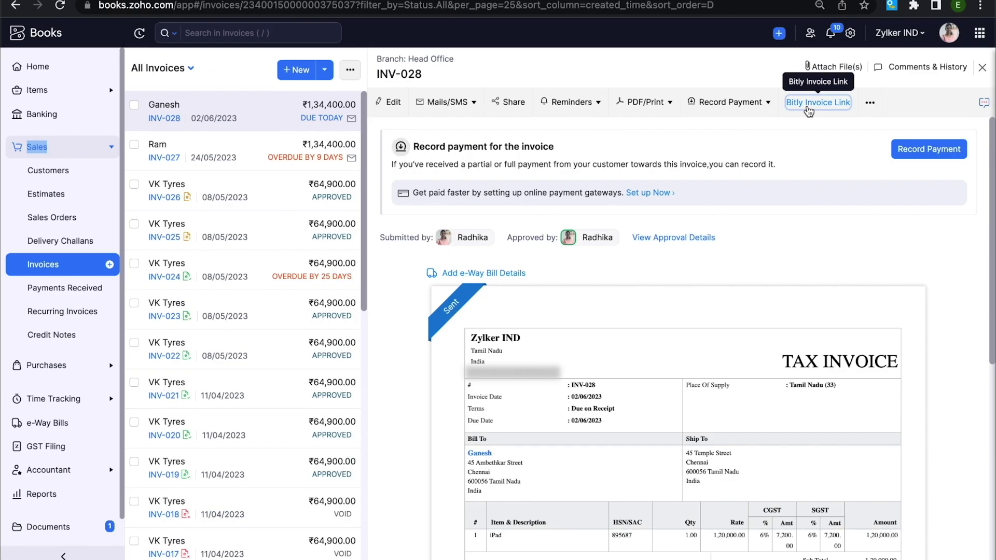
{"action": "left_click", "coordinate": [809, 104]}
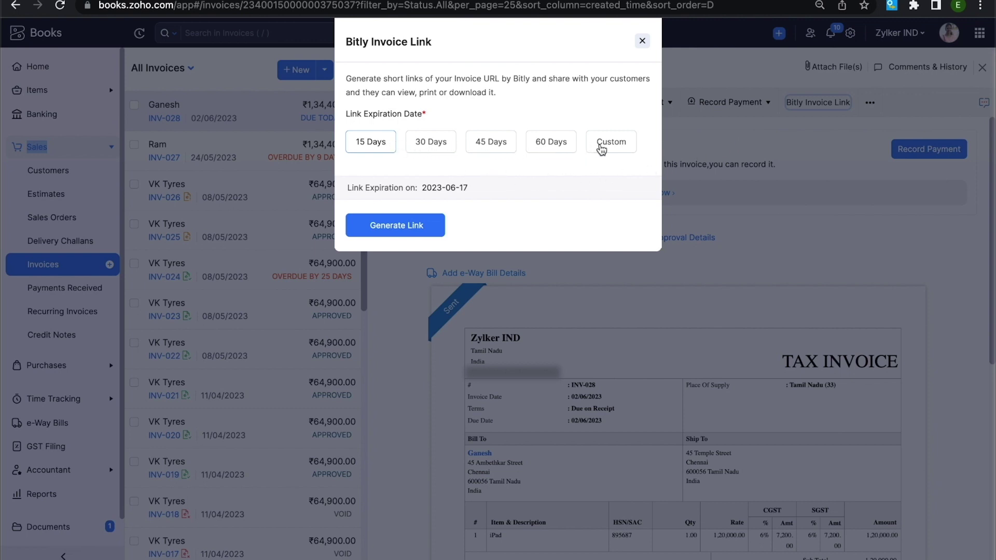
- Generate a 60-day short link for INV-028 expiring 2023-08-01 and copy it
{"action": "left_click", "coordinate": [551, 142]}
{"action": "left_click", "coordinate": [430, 227]}
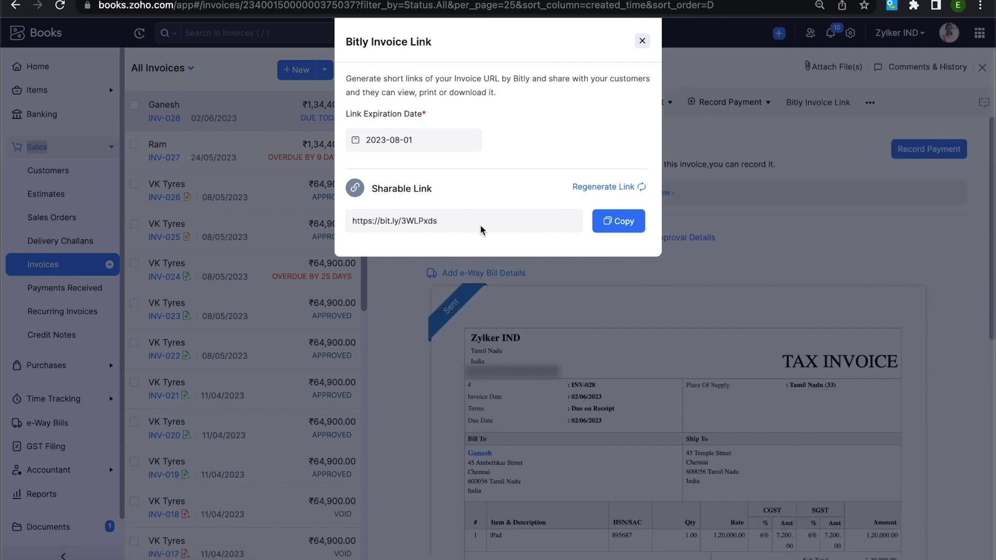
{"action": "left_click", "coordinate": [612, 221]}
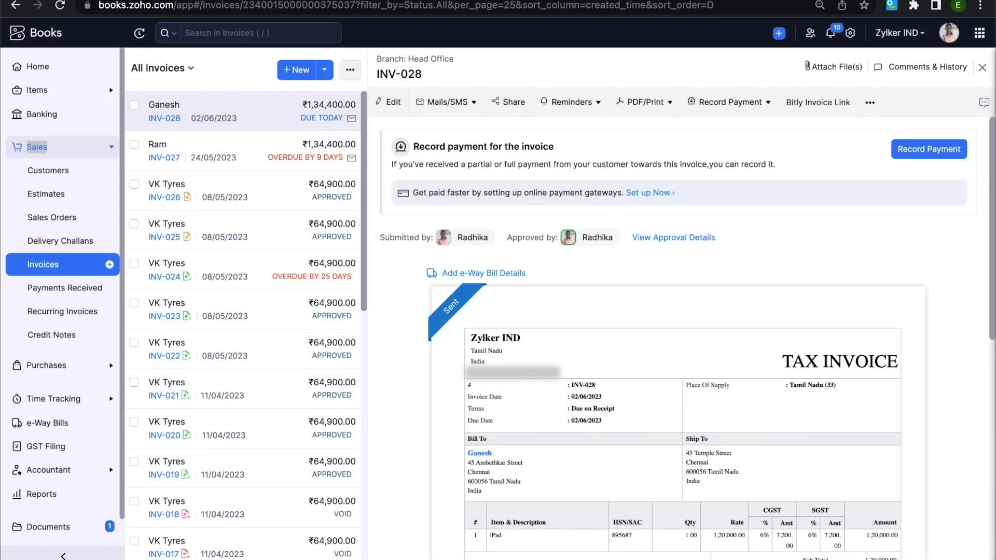
- Visit the copied bit.ly link in a new tab to verify INV-028's payment page, then return to Zoho Books
{"action": "key", "text": "ctrl+t"}
{"action": "key", "text": "ctrl+v"}
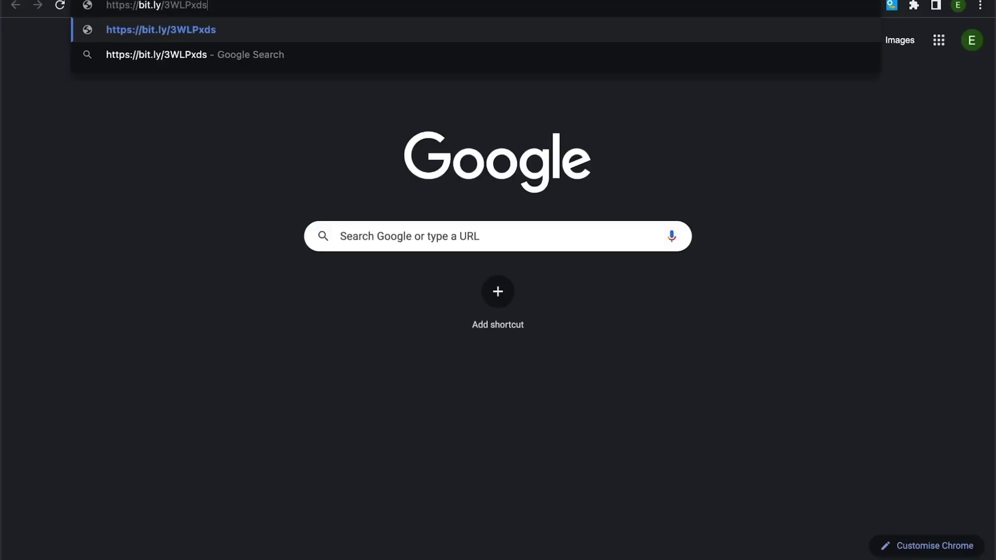
{"action": "key", "text": "Return"}
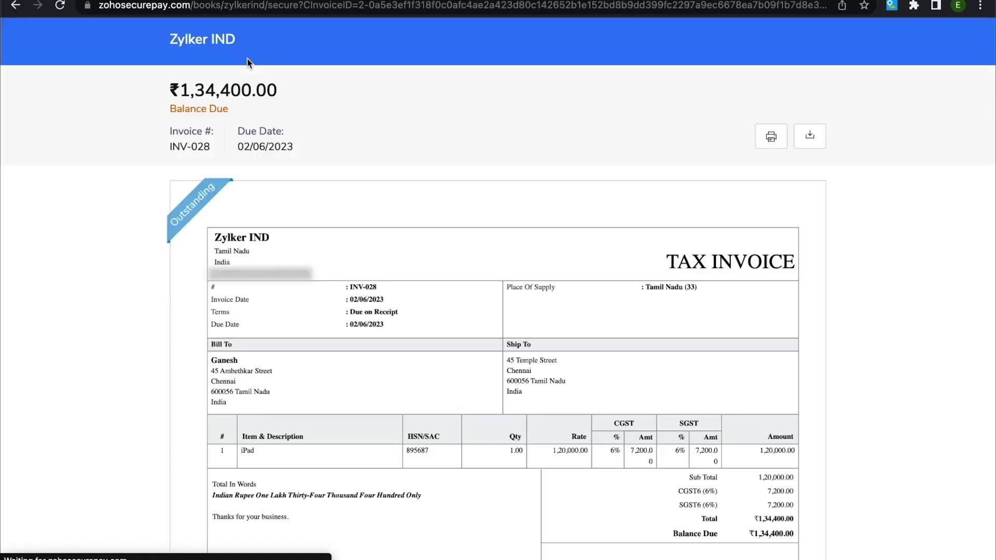
{"action": "scroll", "coordinate": [237, 269], "scroll_direction": "down", "scroll_amount": 5}
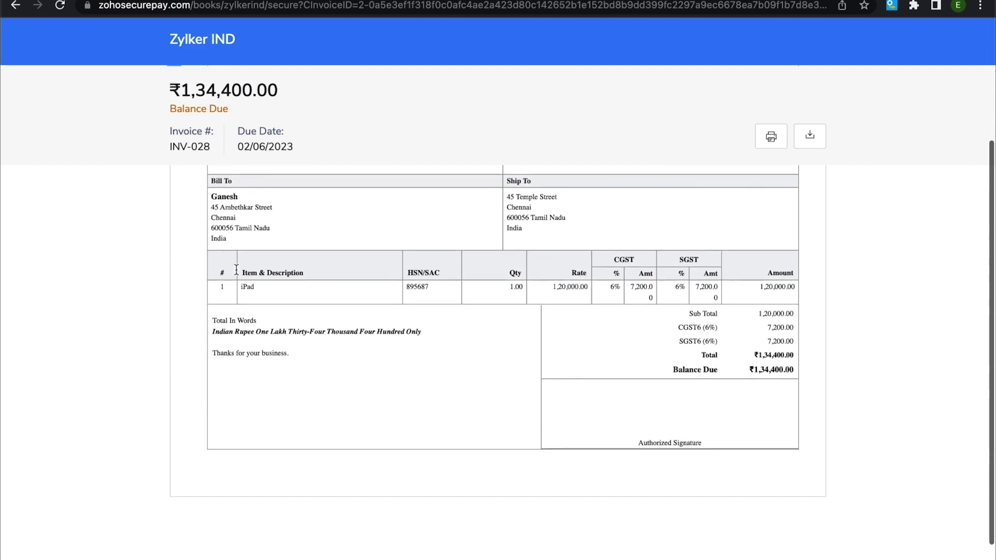
{"action": "scroll", "coordinate": [238, 268], "scroll_direction": "down", "scroll_amount": 3}
{"action": "scroll", "coordinate": [237, 272], "scroll_direction": "up", "scroll_amount": 5}
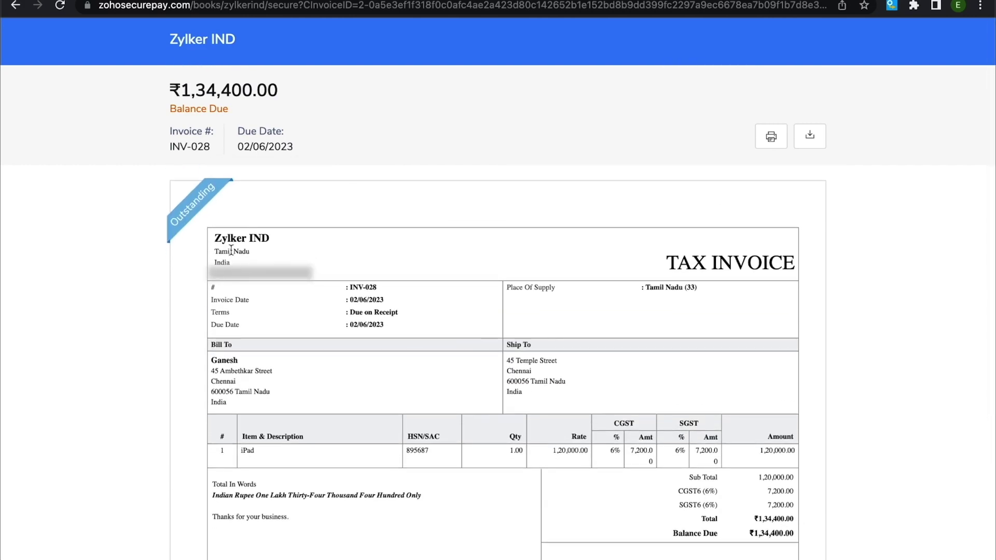
{"action": "key", "text": "ctrl+Tab"}
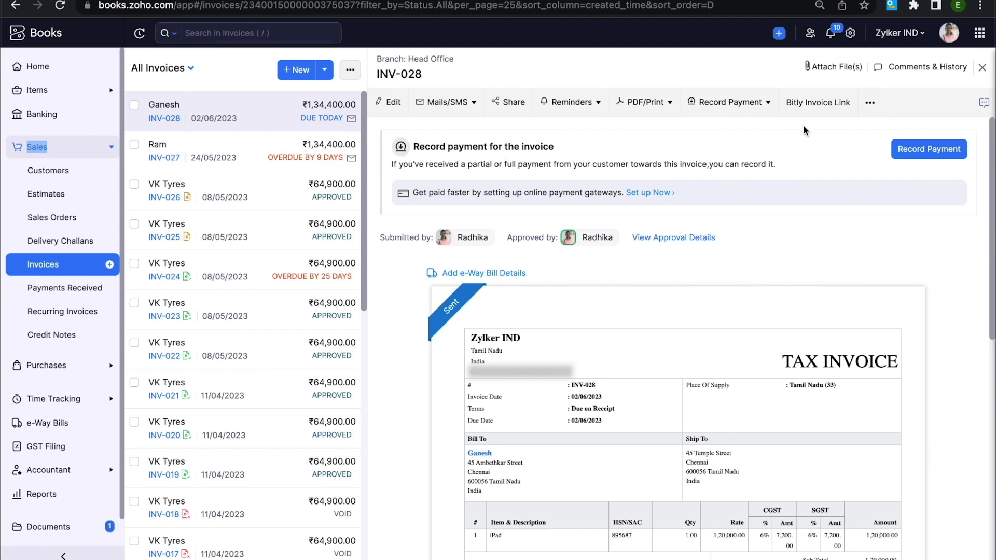
- Regenerate INV-028's short link with a custom expiration of 16 June 2023
{"action": "left_click", "coordinate": [817, 103]}
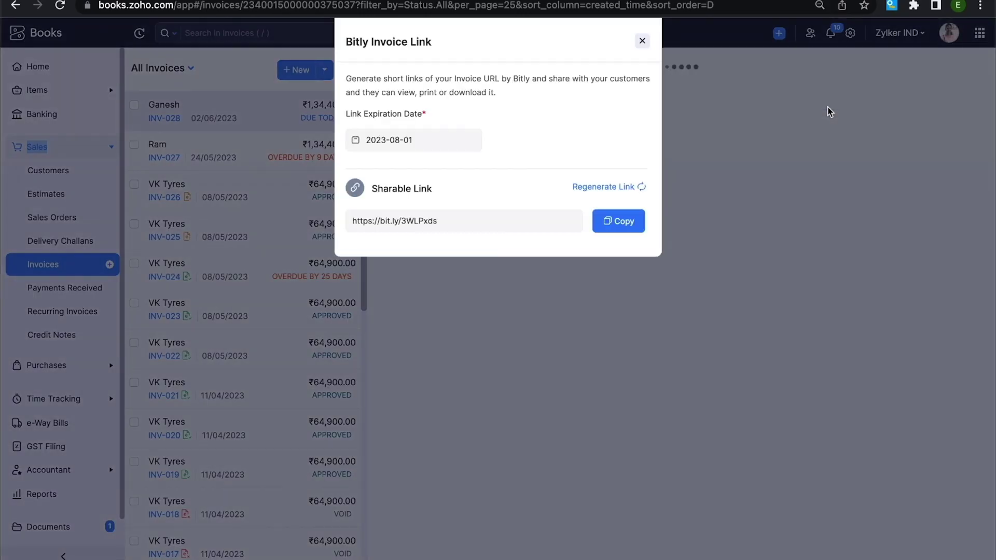
{"action": "left_click", "coordinate": [627, 190]}
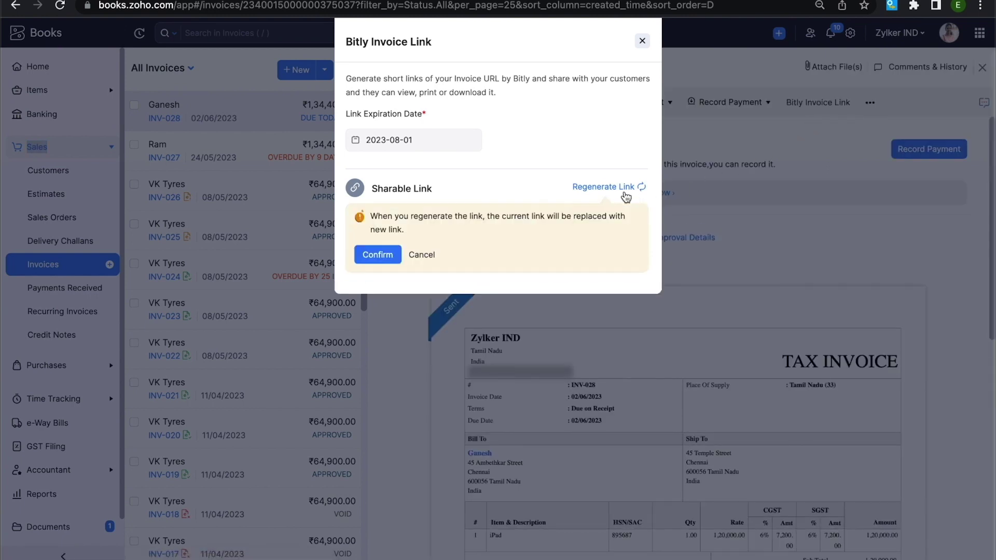
{"action": "left_click", "coordinate": [377, 255]}
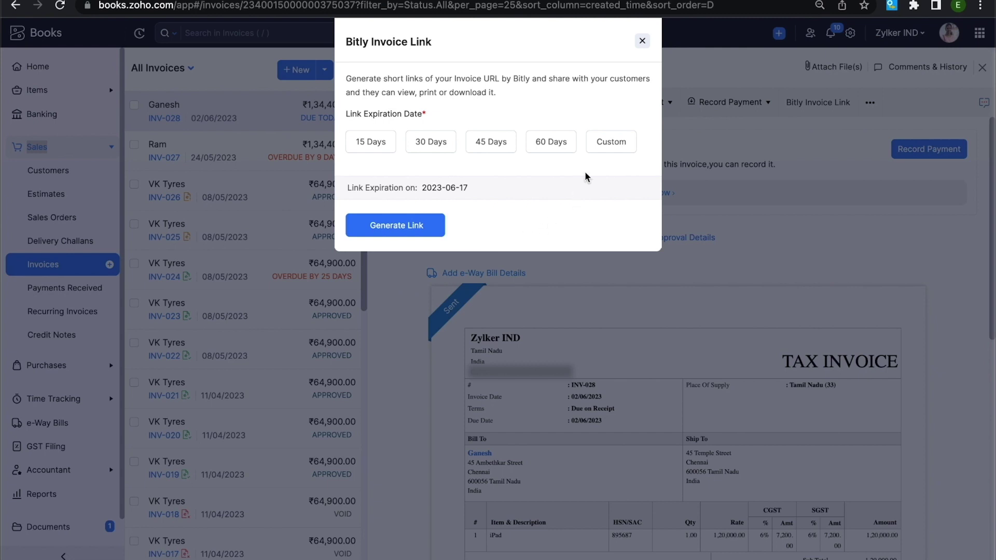
{"action": "left_click", "coordinate": [601, 153]}
{"action": "left_click", "coordinate": [467, 185]}
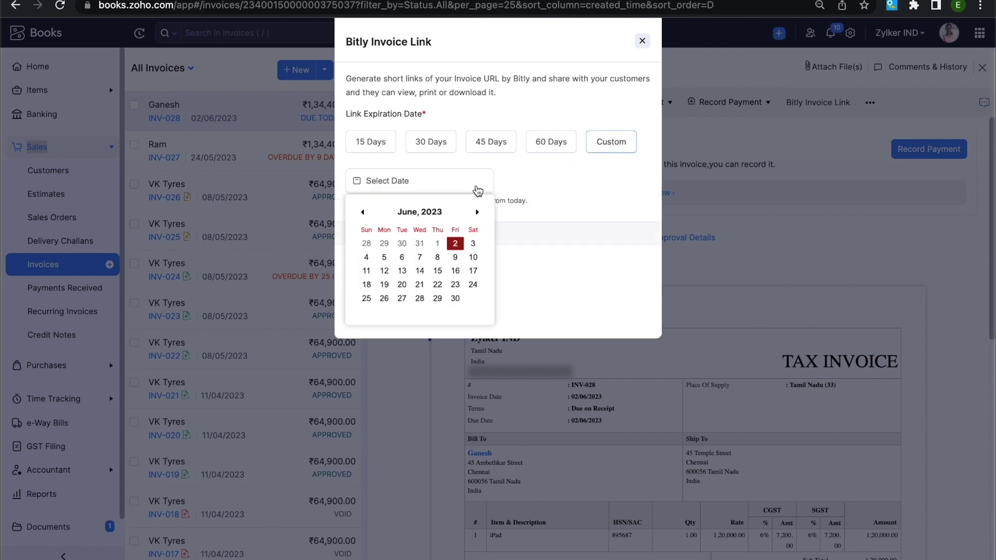
{"action": "left_click", "coordinate": [455, 269]}
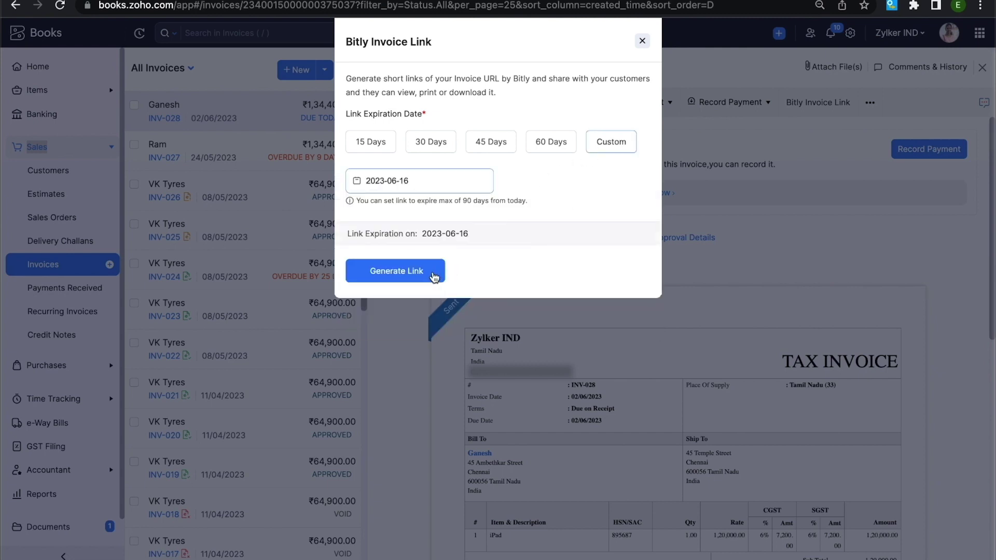
{"action": "left_click", "coordinate": [434, 275]}
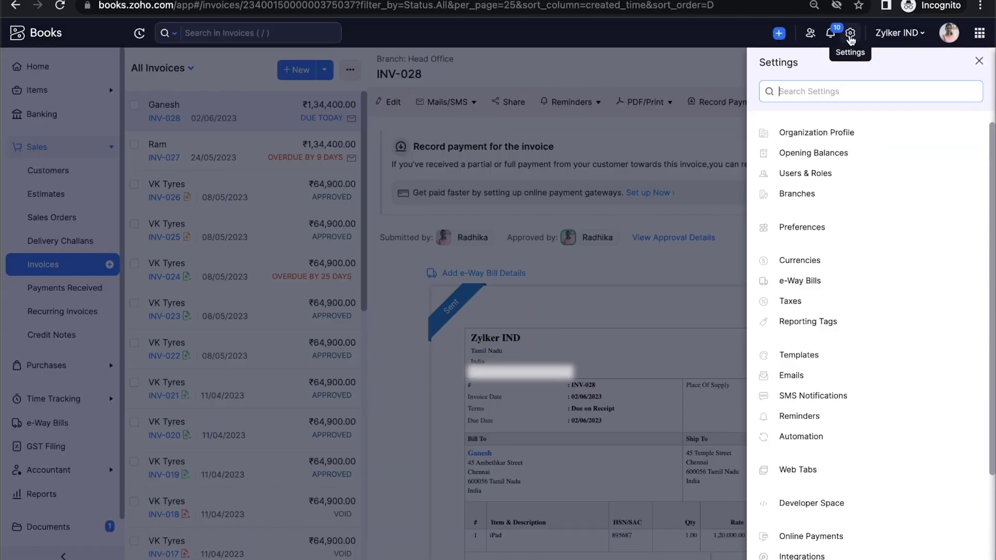
{"action": "scroll", "coordinate": [857, 312], "scroll_direction": "down", "scroll_amount": 3}
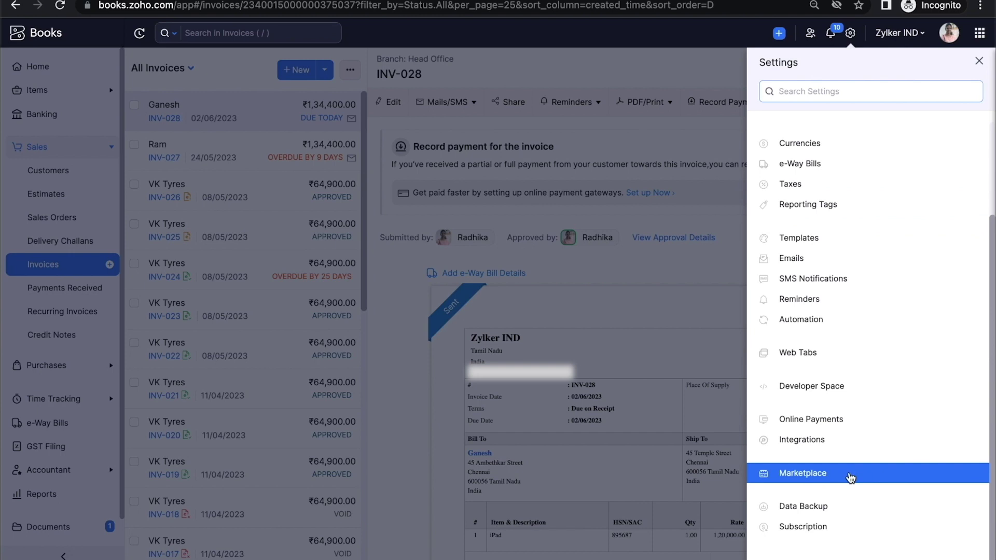
- Uninstall the Bitly Invoice Link extension from Marketplace's Installed Extensions and confirm
{"action": "left_click", "coordinate": [851, 476]}
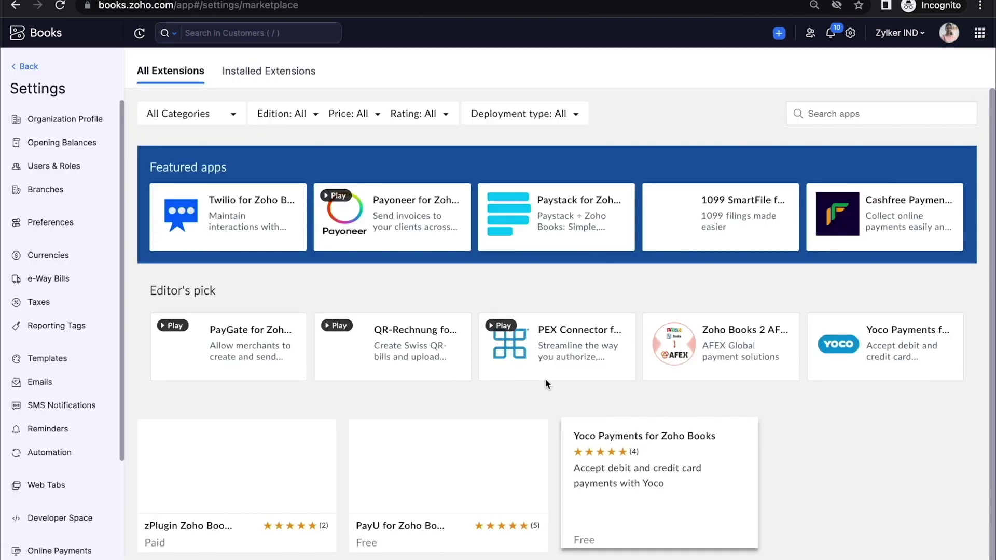
{"action": "left_click", "coordinate": [259, 75]}
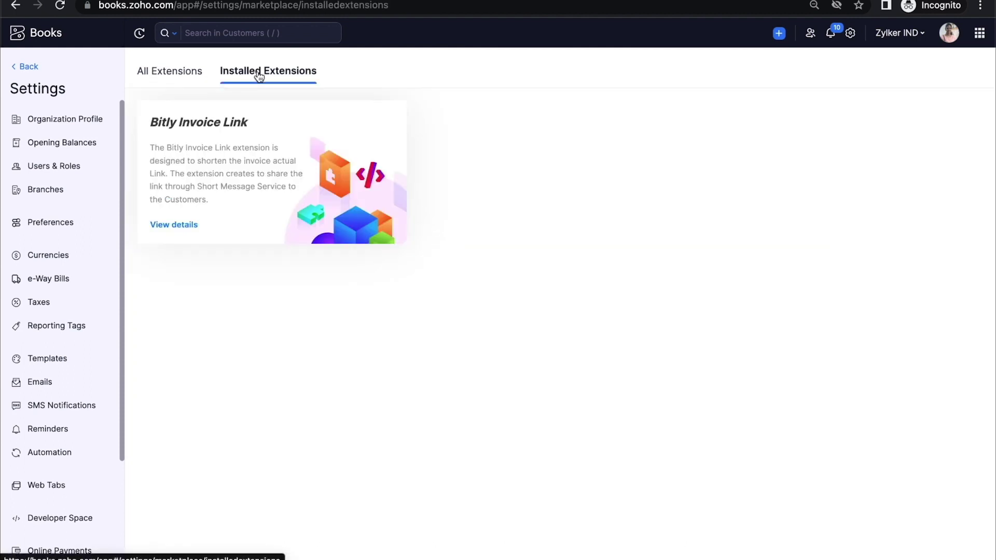
{"action": "left_click", "coordinate": [181, 224]}
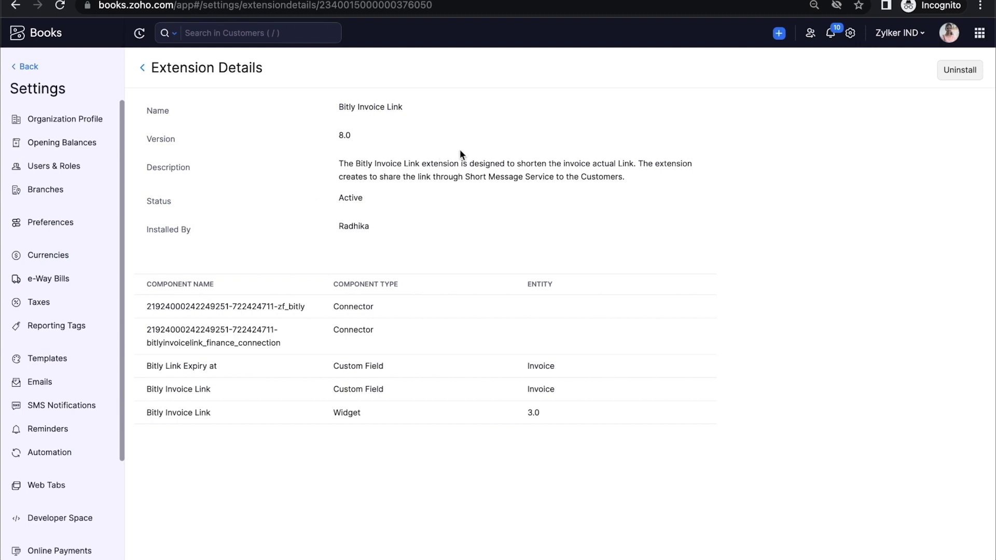
{"action": "left_click", "coordinate": [950, 77]}
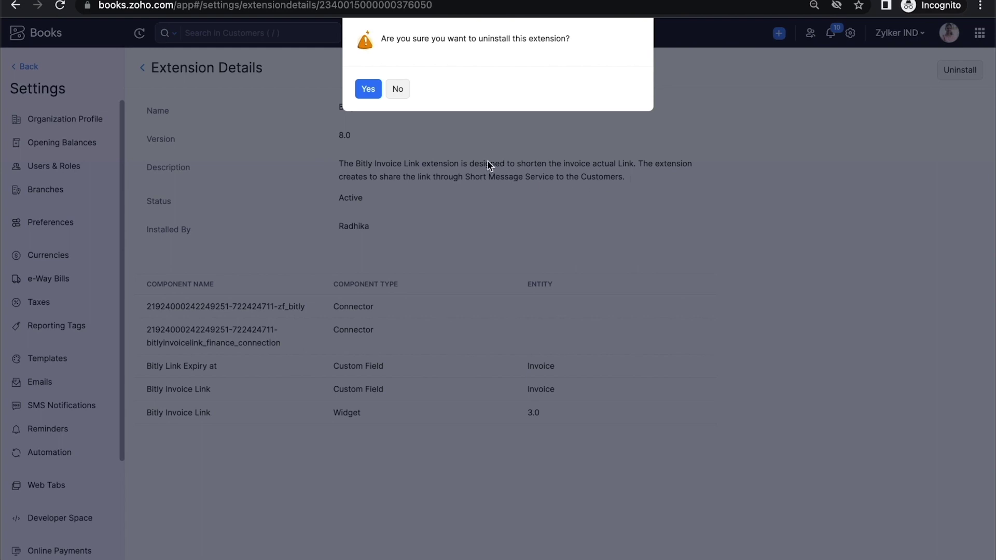
{"action": "left_click", "coordinate": [368, 89]}
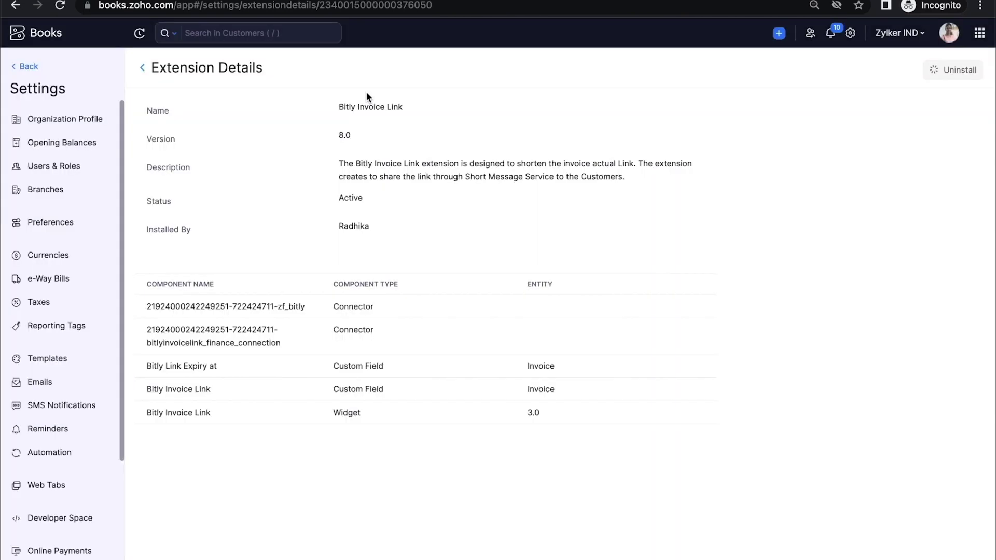